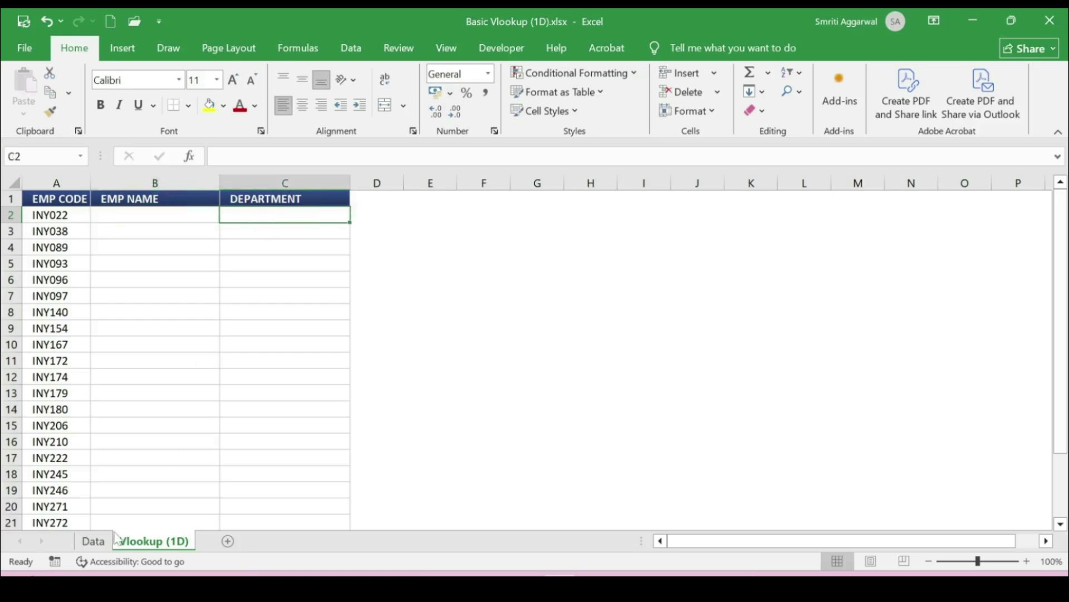
Step: Examine the employee records on the Data sheet from the header row down to the last filled row
{"action": "left_click", "coordinate": [93, 541]}
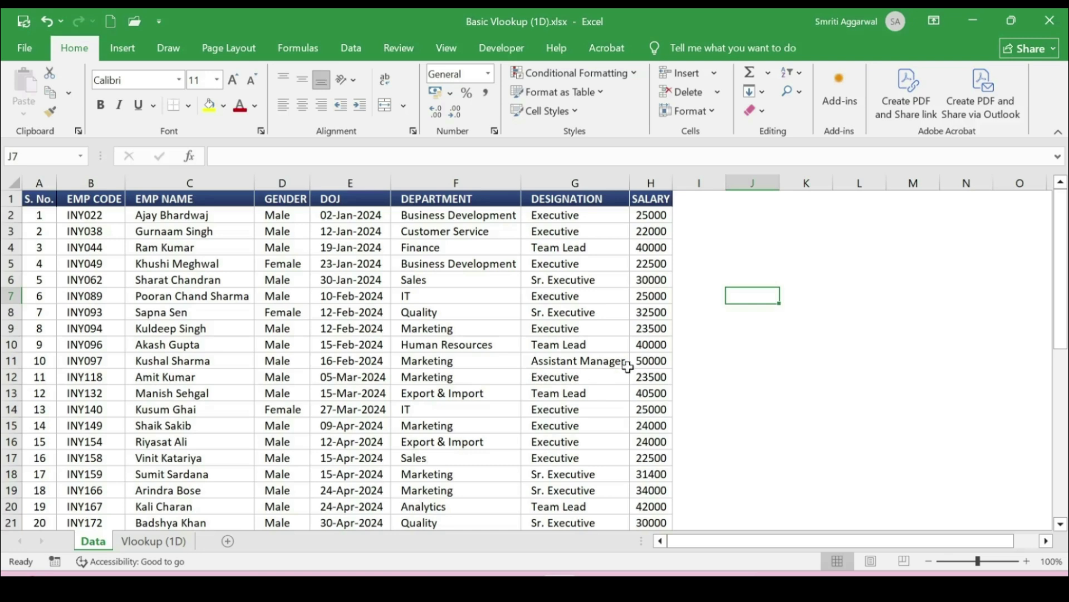
{"action": "scroll", "coordinate": [627, 367], "scroll_direction": "down", "scroll_amount": 6}
{"action": "scroll", "coordinate": [627, 367], "scroll_direction": "down", "scroll_amount": 6}
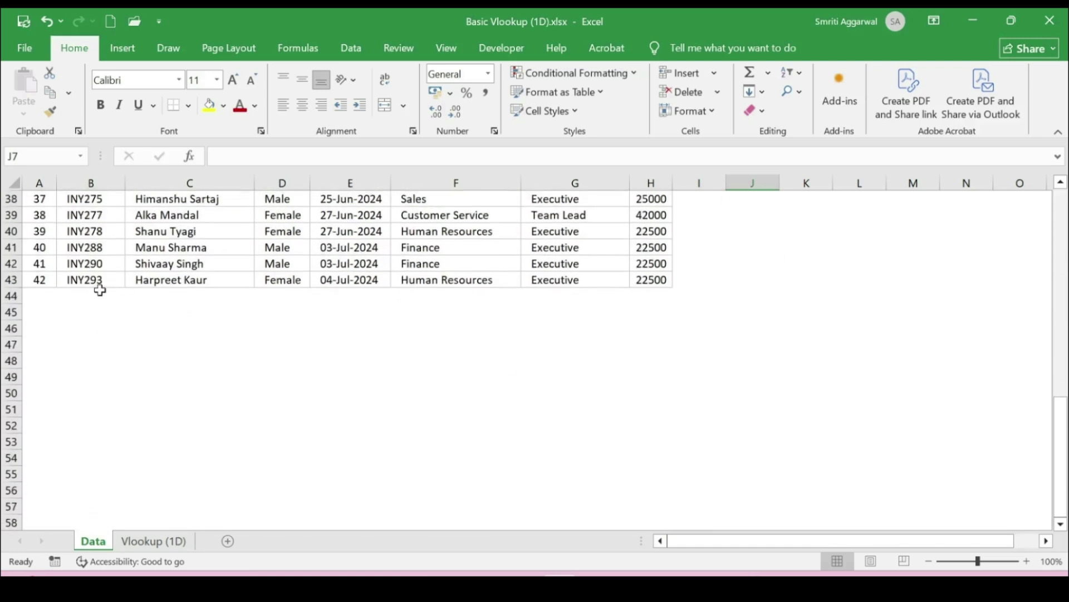
{"action": "left_click", "coordinate": [12, 297]}
{"action": "left_click", "coordinate": [12, 310]}
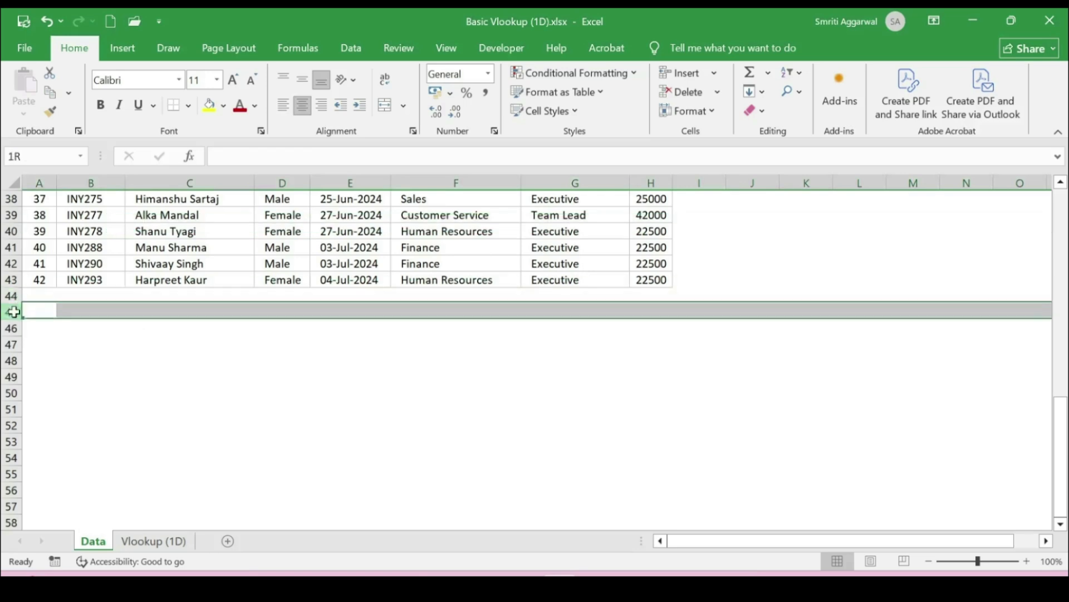
{"action": "left_click", "coordinate": [76, 309]}
{"action": "scroll", "coordinate": [77, 308], "scroll_direction": "up", "scroll_amount": 2}
{"action": "scroll", "coordinate": [76, 309], "scroll_direction": "up", "scroll_amount": 1}
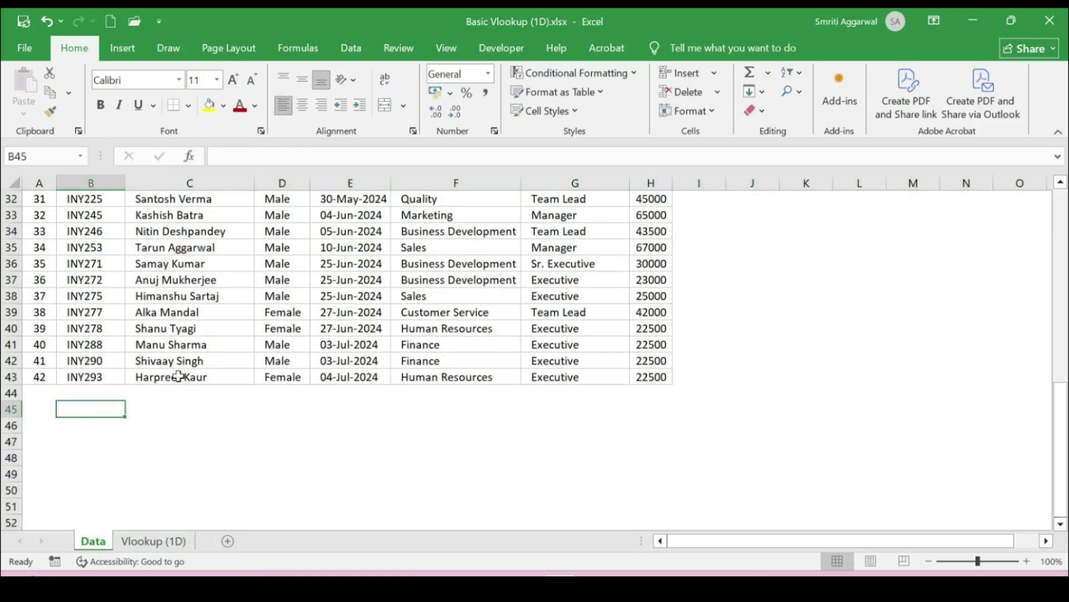
{"action": "scroll", "coordinate": [178, 377], "scroll_direction": "up", "scroll_amount": 10}
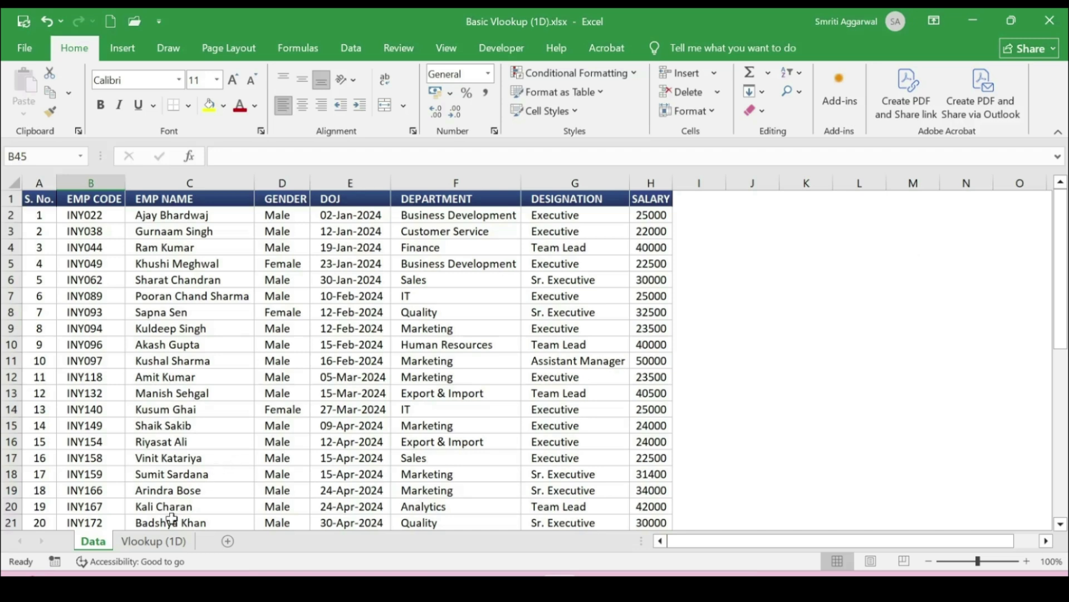
Step: Begin a VLOOKUP formula in B2 of the Vlookup (1D) sheet with the column-locked lookup value $A2
{"action": "left_click", "coordinate": [159, 542]}
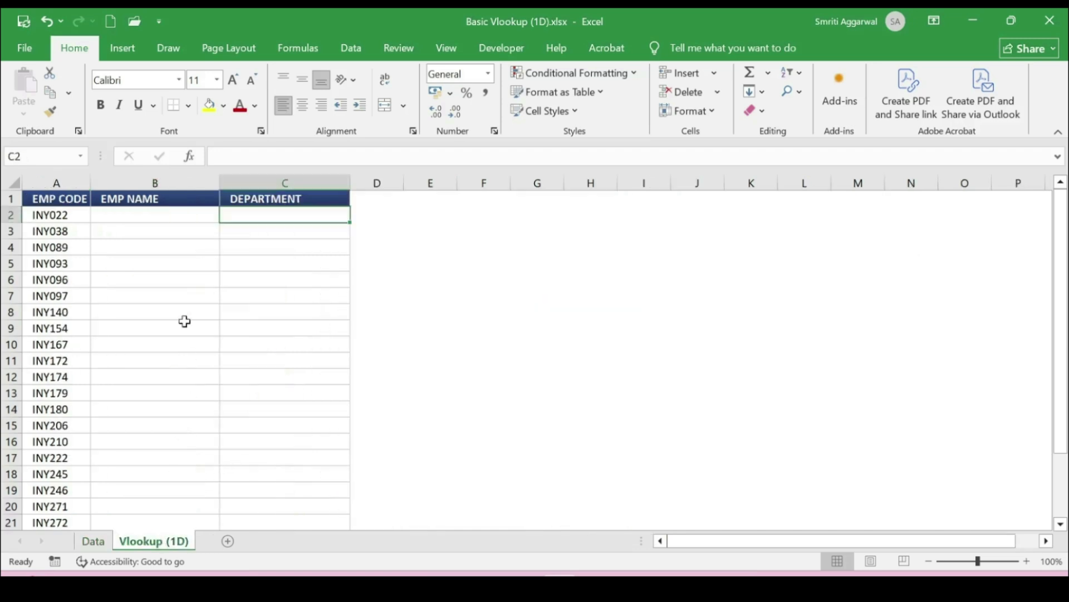
{"action": "left_click", "coordinate": [158, 218]}
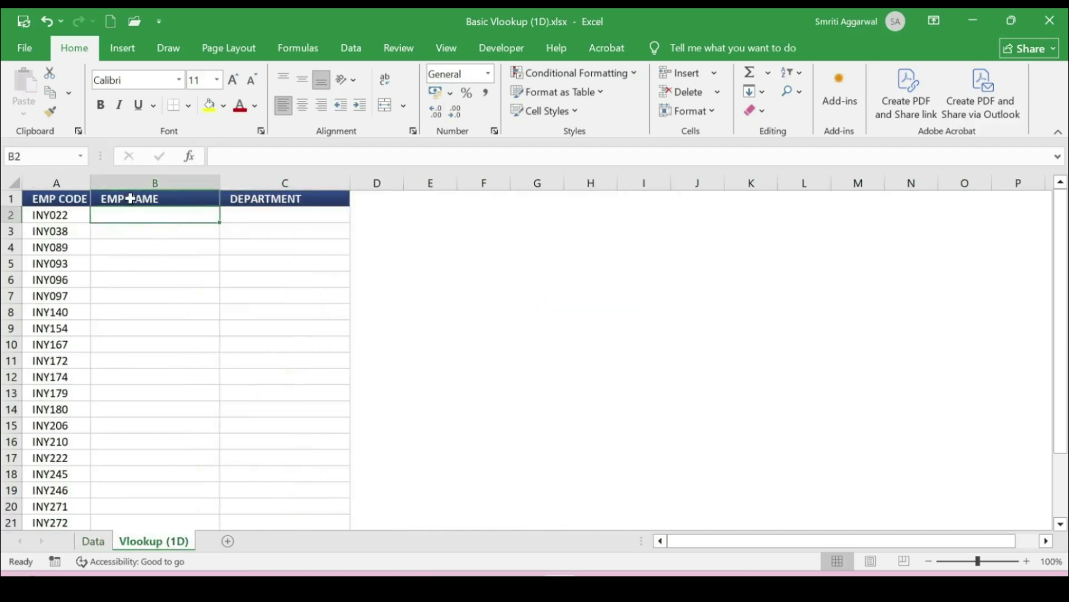
{"action": "type", "text": "="}
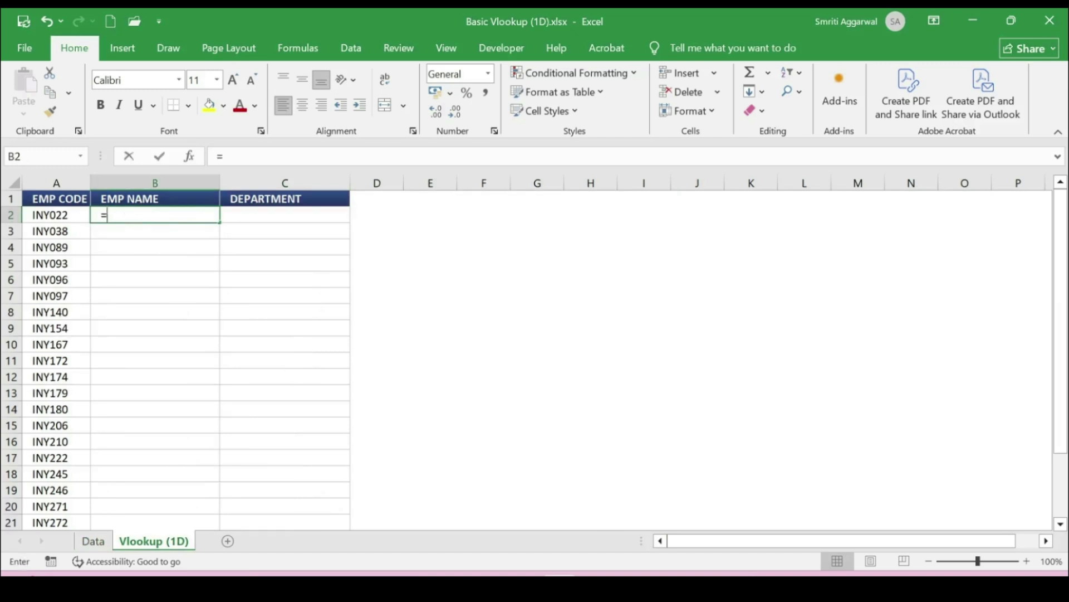
{"action": "type", "text": "vlook"}
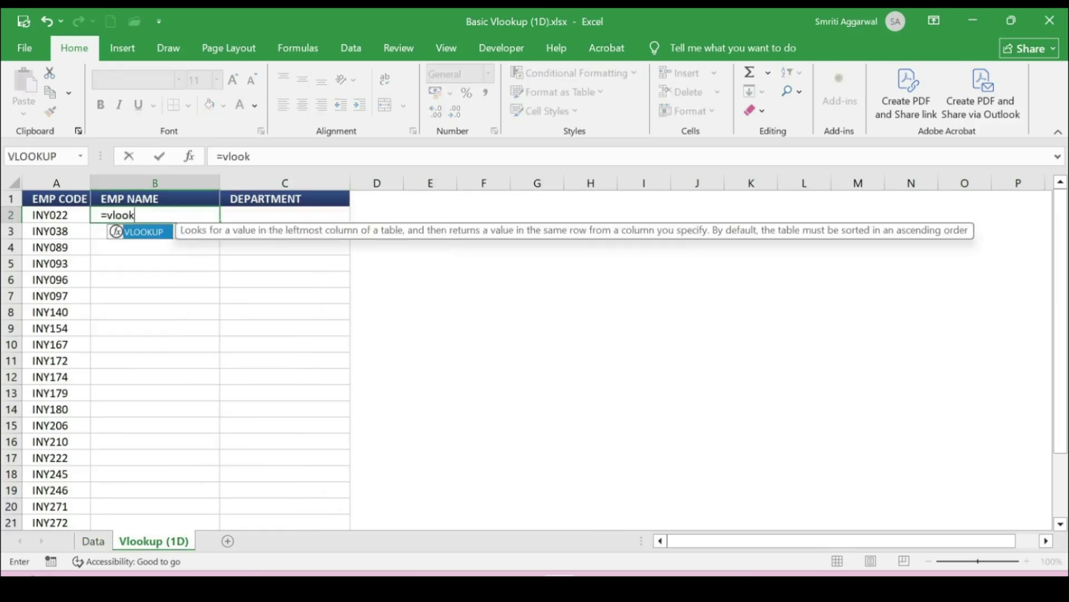
{"action": "type", "text": "up("}
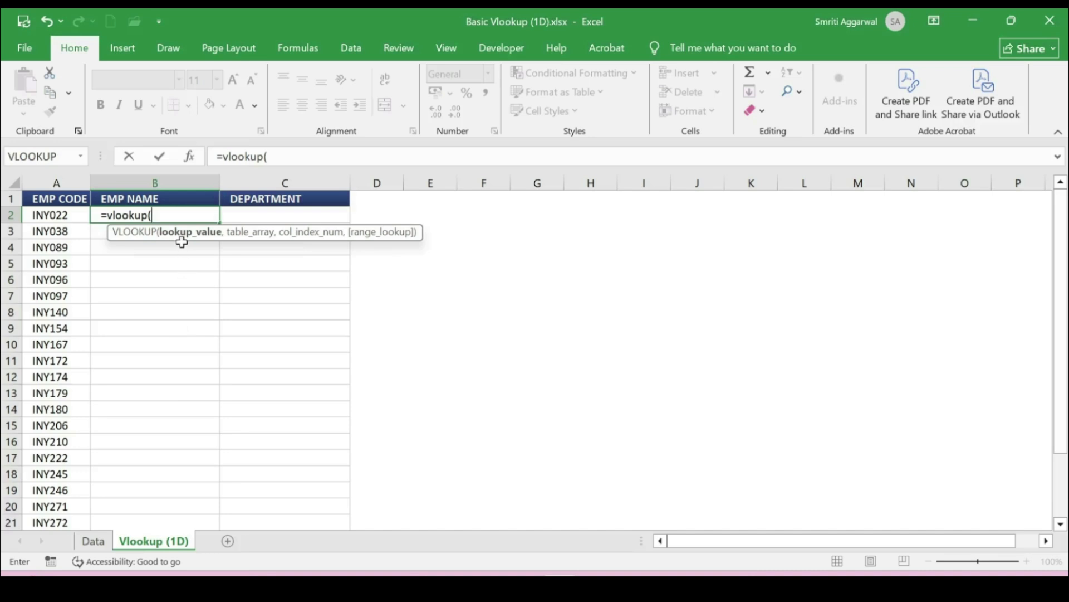
{"action": "left_click", "coordinate": [69, 215]}
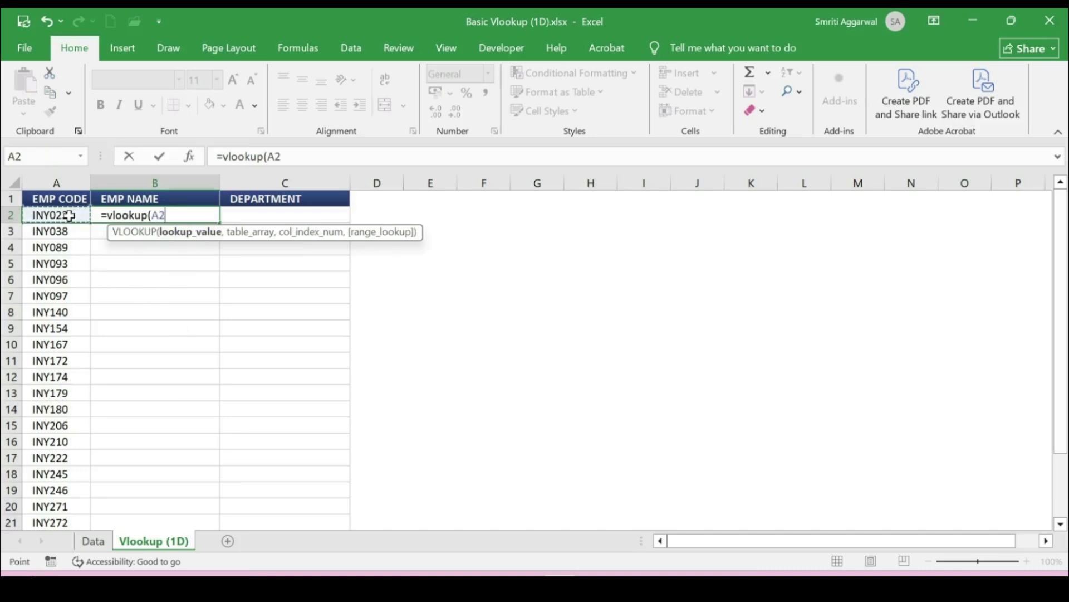
{"action": "key", "text": "F4"}
{"action": "key", "text": "F4"}
{"action": "key", "text": "F4"}
{"action": "type", "text": ","}
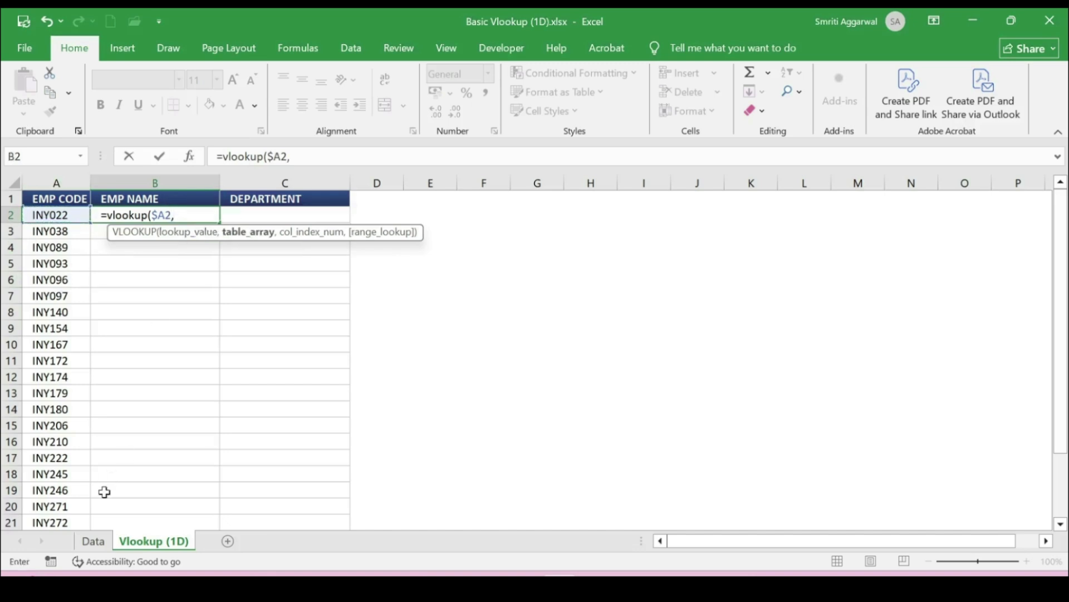
Step: Set the VLOOKUP table array to the absolute range $B$1:$H$43 on the Data sheet
{"action": "left_click", "coordinate": [95, 541]}
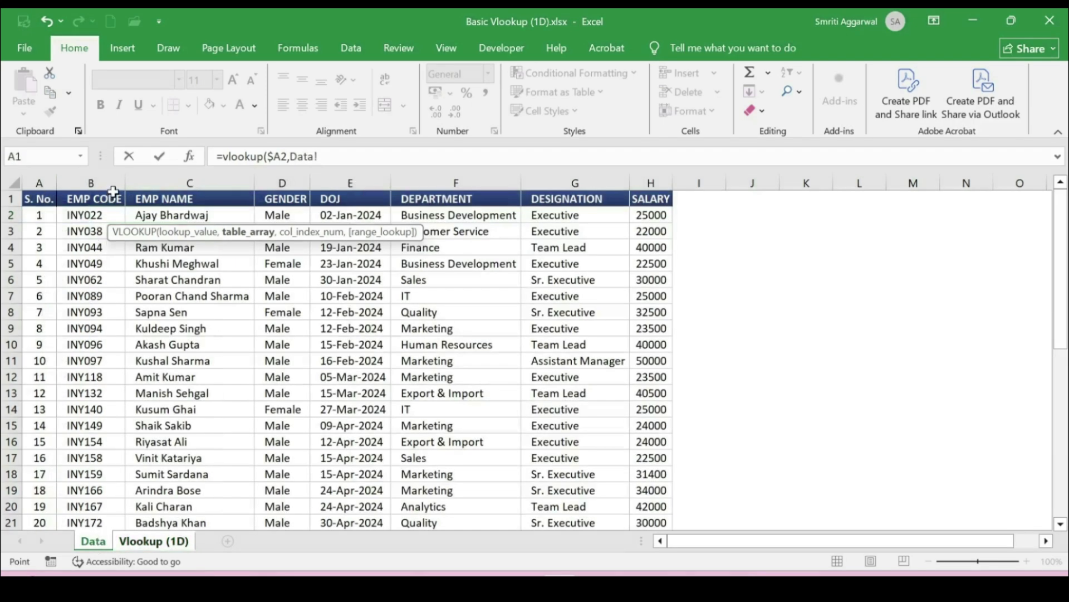
{"action": "left_click_drag", "start_coordinate": [37, 198], "coordinate": [167, 230]}
{"action": "left_click", "coordinate": [90, 201]}
{"action": "left_click", "coordinate": [91, 183]}
{"action": "left_click", "coordinate": [95, 216]}
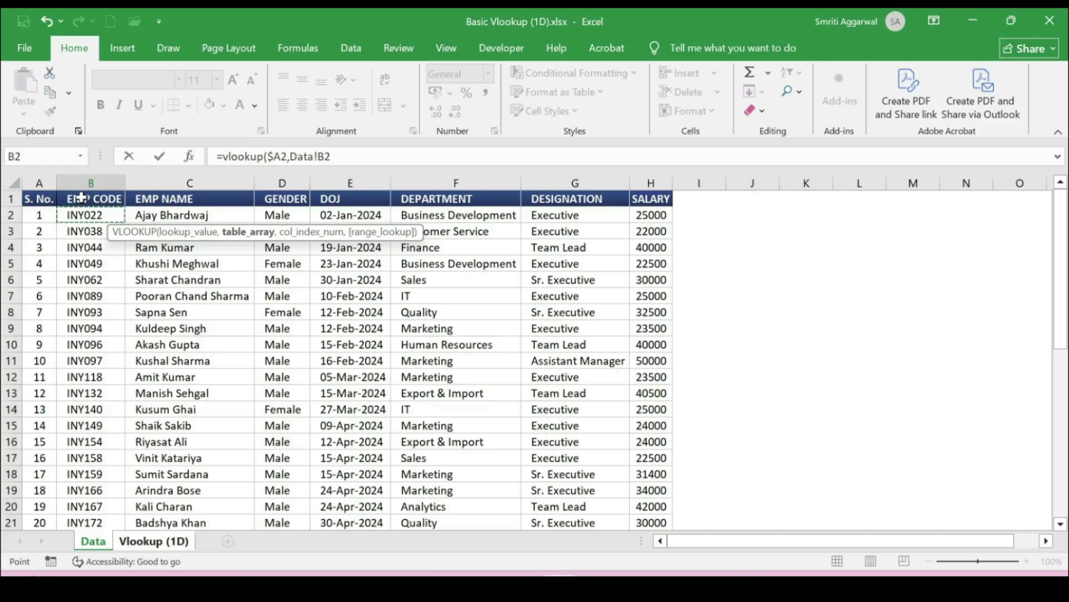
{"action": "left_click_drag", "start_coordinate": [80, 197], "coordinate": [648, 218]}
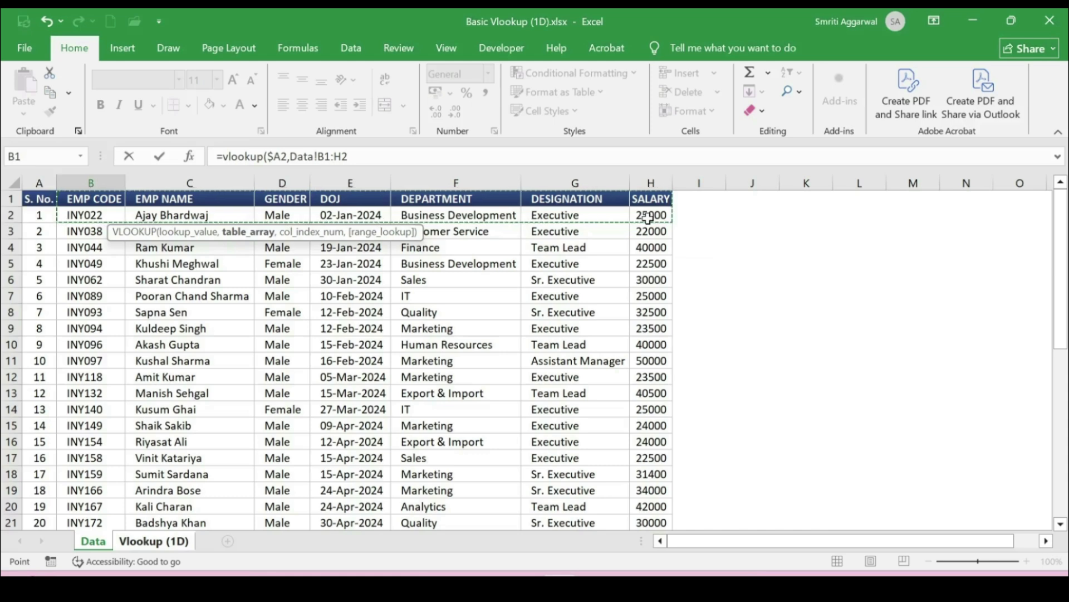
{"action": "key", "text": "ctrl+shift+Down"}
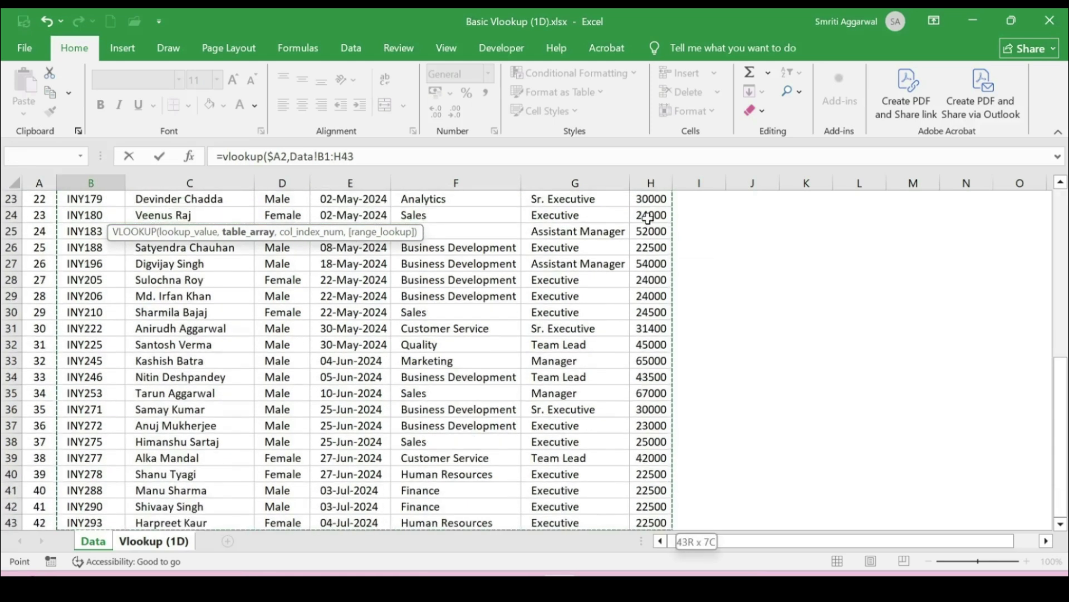
{"action": "key", "text": "F4"}
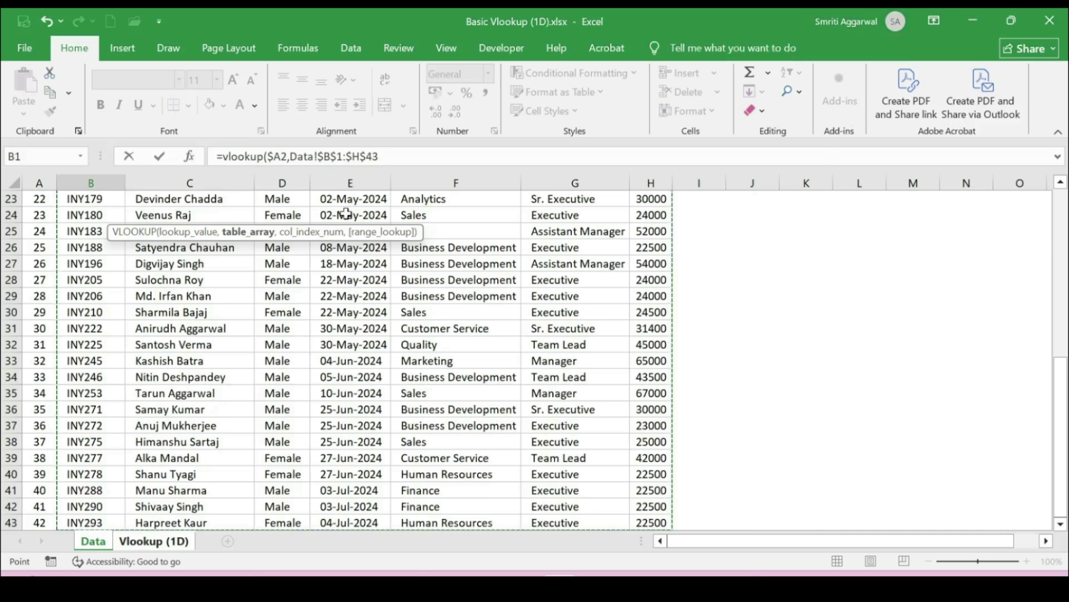
{"action": "type", "text": ","}
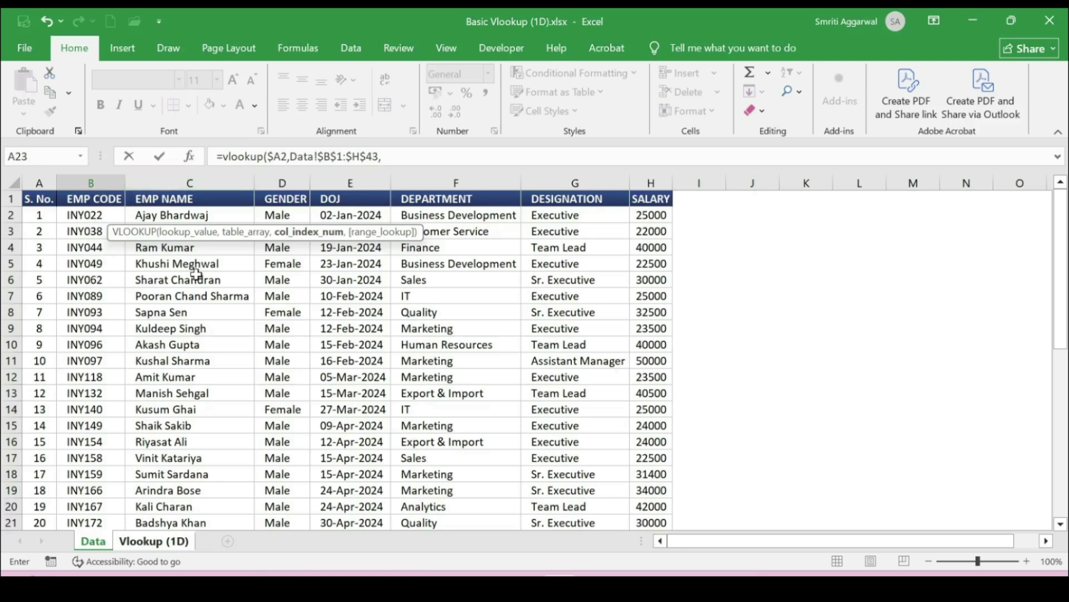
Step: Complete the VLOOKUP formula in B2 with column index 2 and FALSE for an exact match
{"action": "type", "text": "2,"}
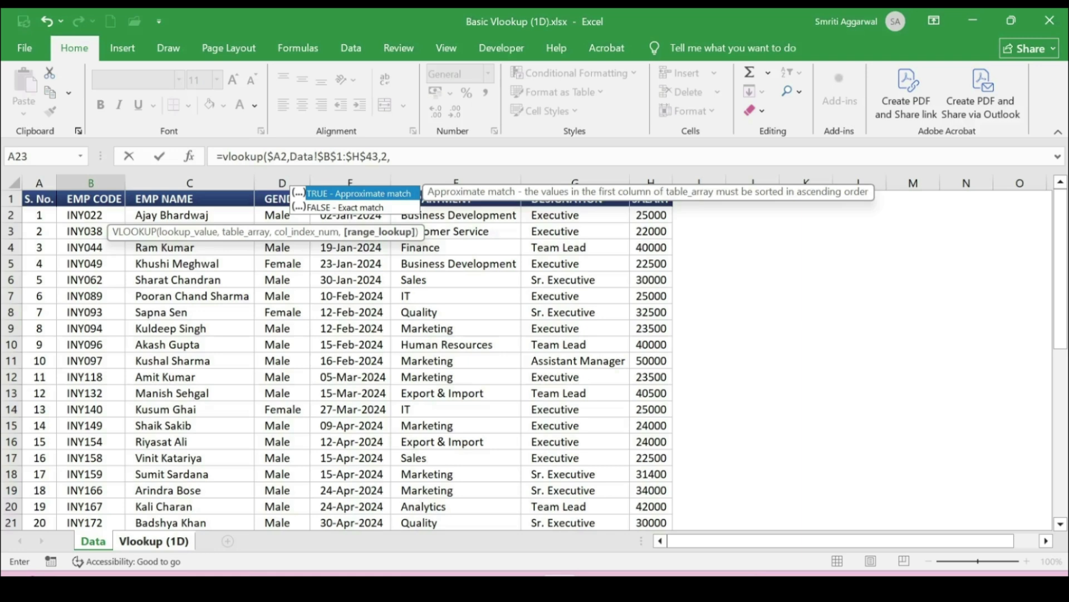
{"action": "type", "text": "false"}
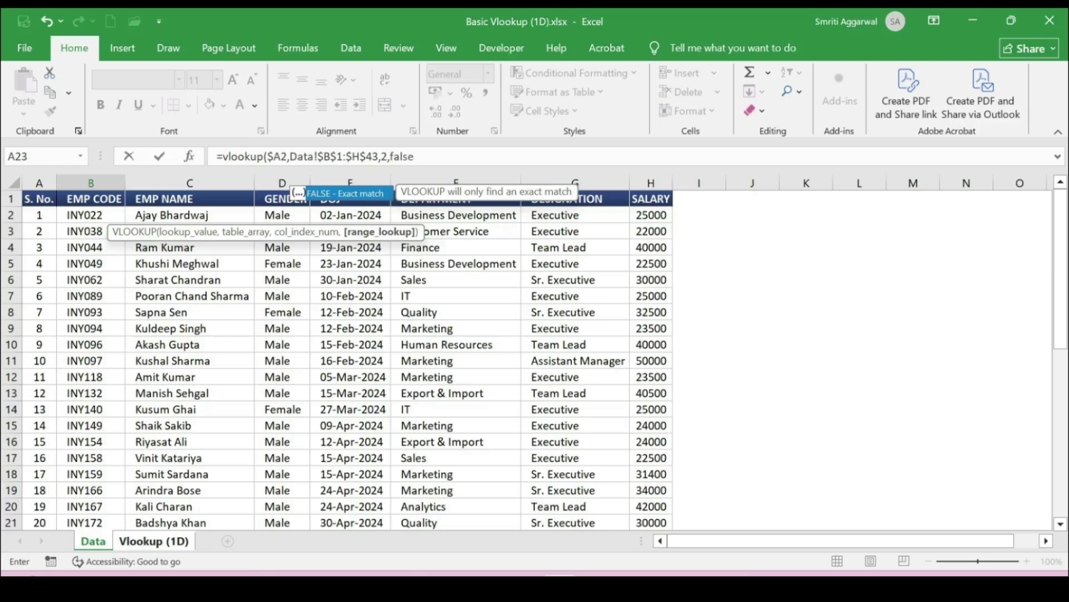
{"action": "type", "text": ")"}
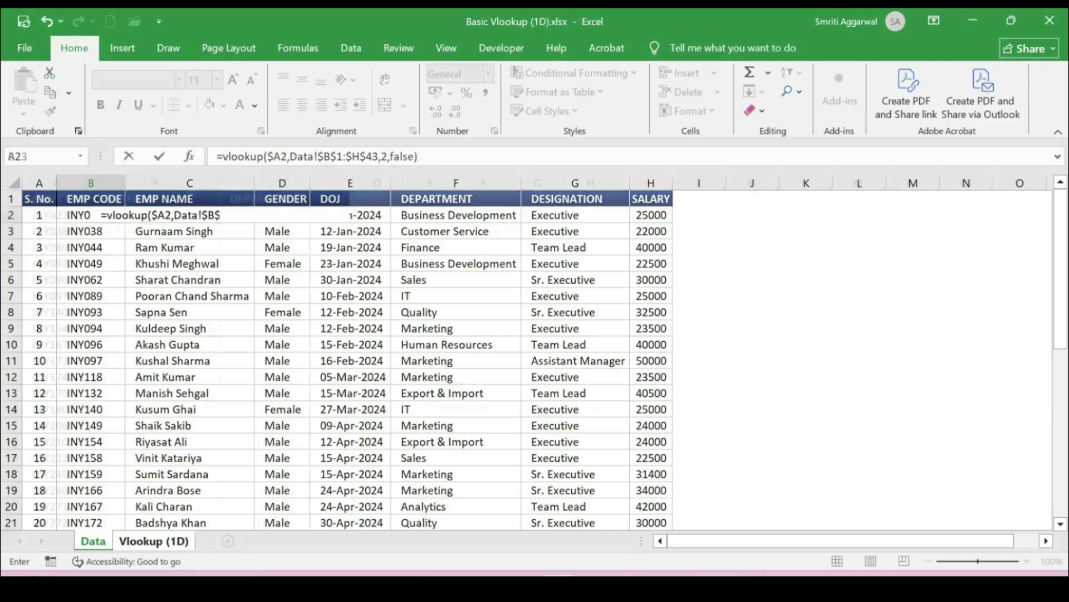
{"action": "key", "text": "Return"}
Step: Fill the EMP NAME formula from B2 down to the last employee code in row 26
{"action": "left_click", "coordinate": [162, 212]}
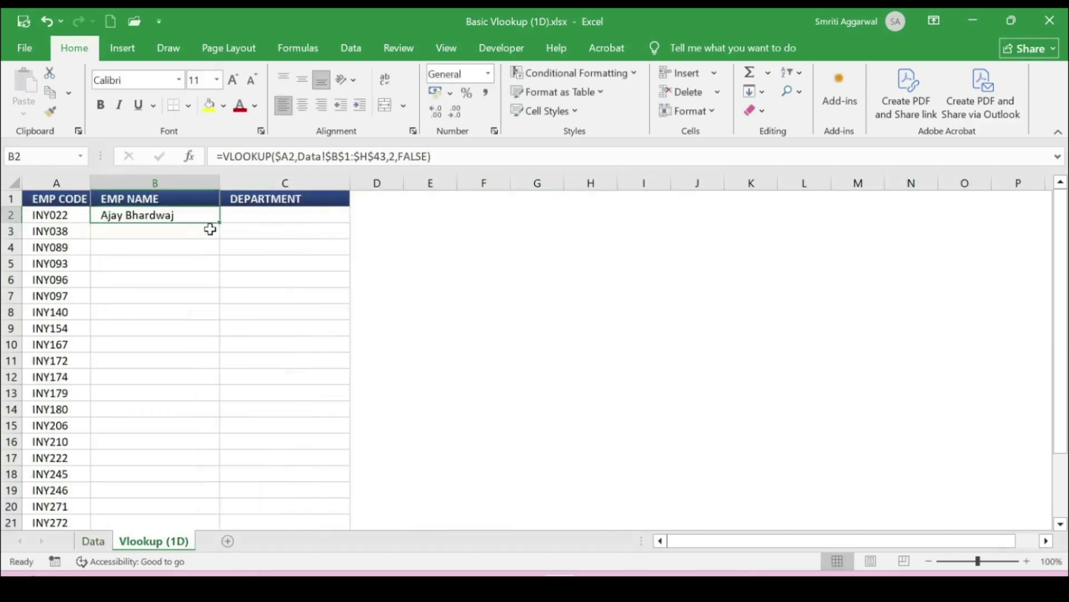
{"action": "double_click", "coordinate": [220, 225]}
{"action": "scroll", "coordinate": [173, 345], "scroll_direction": "down", "scroll_amount": 4}
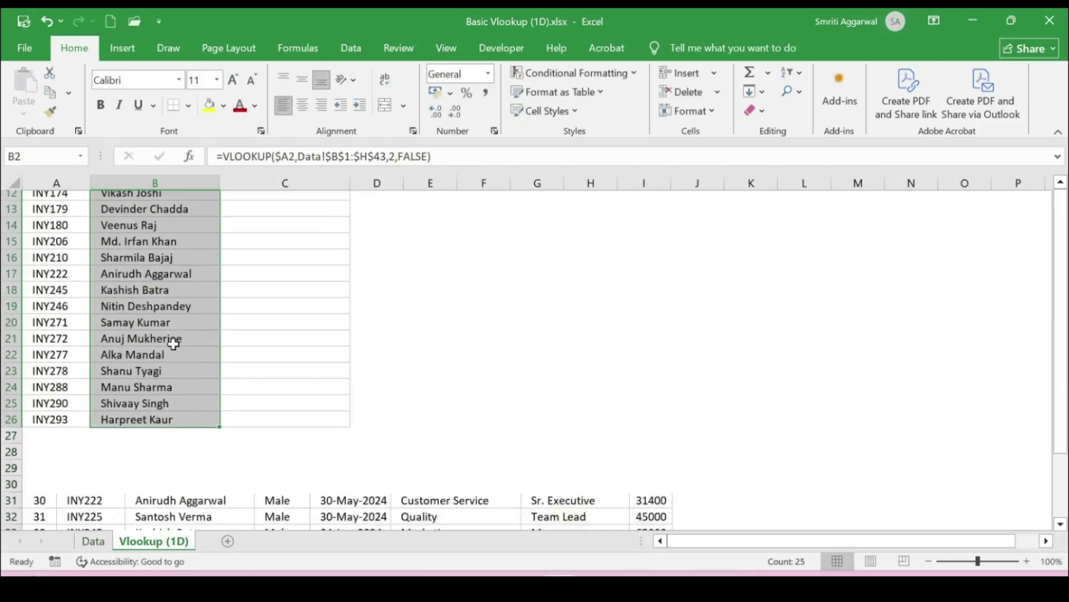
{"action": "scroll", "coordinate": [171, 341], "scroll_direction": "up", "scroll_amount": 2}
Step: Check the name looked up in row 16 against the same employee code's record on the Data sheet
{"action": "left_click", "coordinate": [149, 345]}
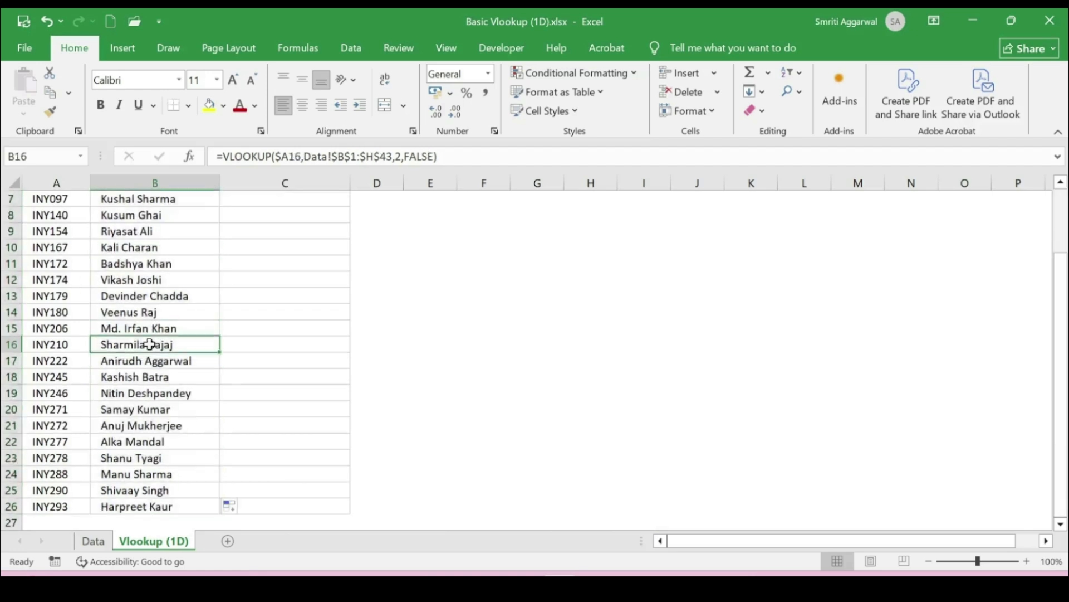
{"action": "left_click", "coordinate": [37, 346]}
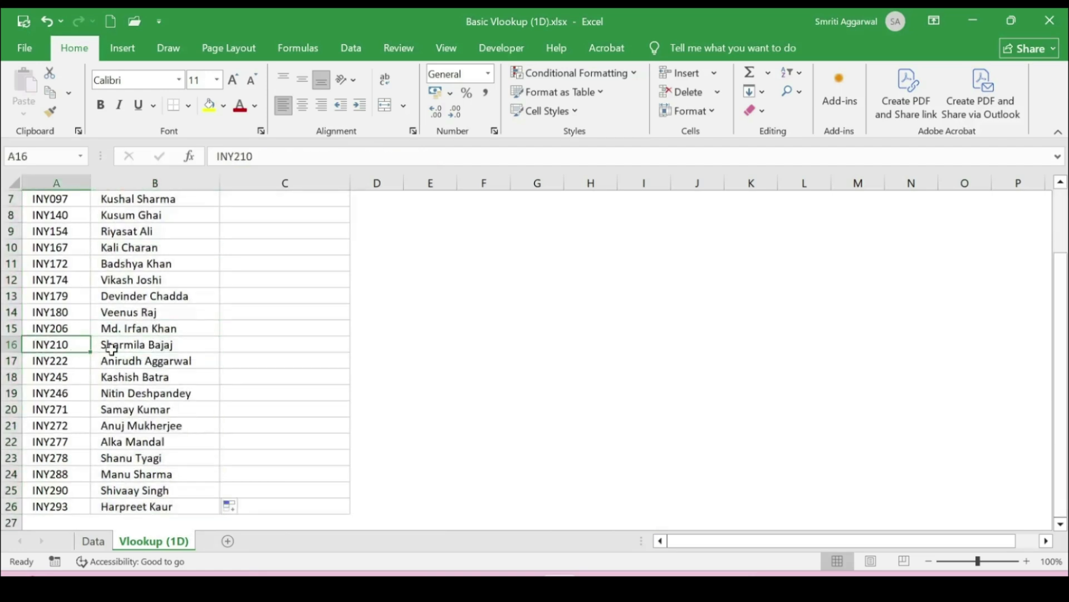
{"action": "left_click", "coordinate": [94, 541]}
{"action": "scroll", "coordinate": [76, 365], "scroll_direction": "down", "scroll_amount": 2}
{"action": "scroll", "coordinate": [76, 365], "scroll_direction": "up", "scroll_amount": 2}
{"action": "scroll", "coordinate": [92, 388], "scroll_direction": "down", "scroll_amount": 5}
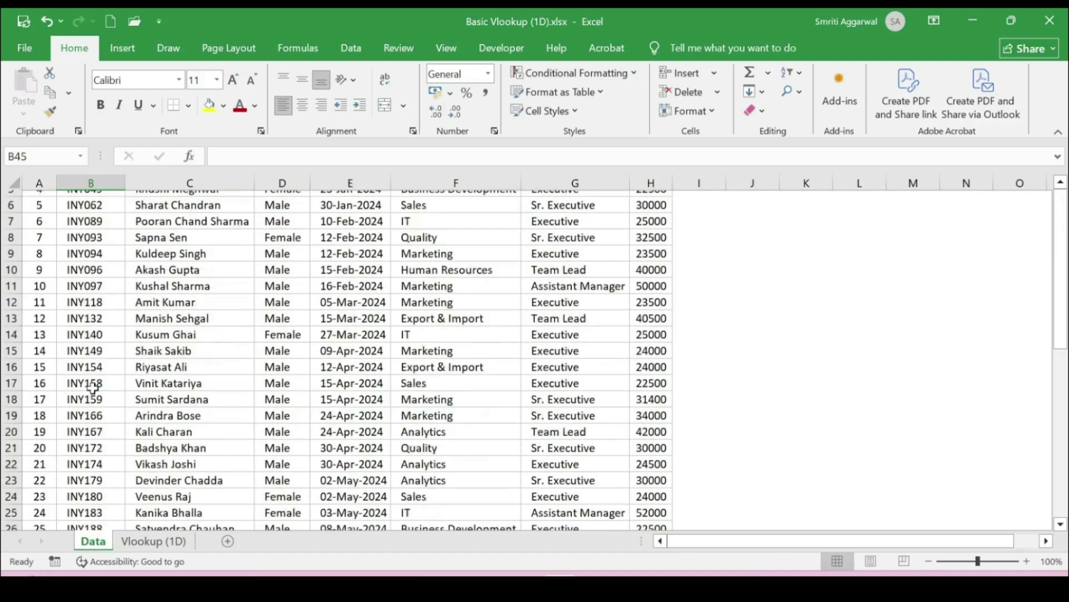
{"action": "left_click", "coordinate": [81, 426]}
{"action": "left_click", "coordinate": [192, 428]}
{"action": "scroll", "coordinate": [170, 284], "scroll_direction": "up", "scroll_amount": 5}
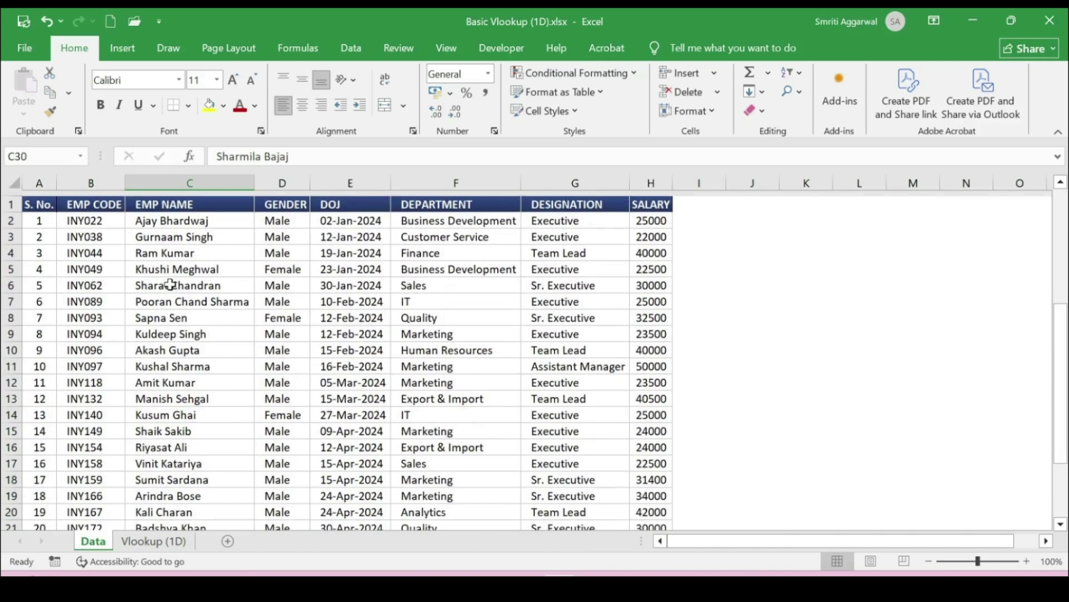
Step: Copy the VLOOKUP formula from B2 of the Vlookup (1D) sheet into C2 under DEPARTMENT
{"action": "left_click", "coordinate": [153, 541]}
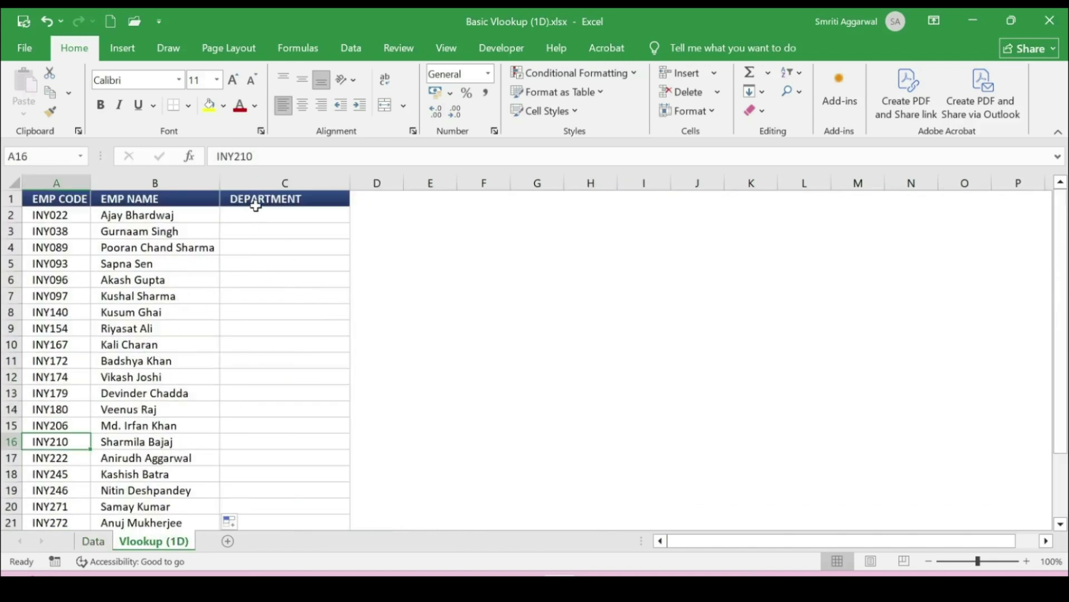
{"action": "left_click", "coordinate": [255, 211]}
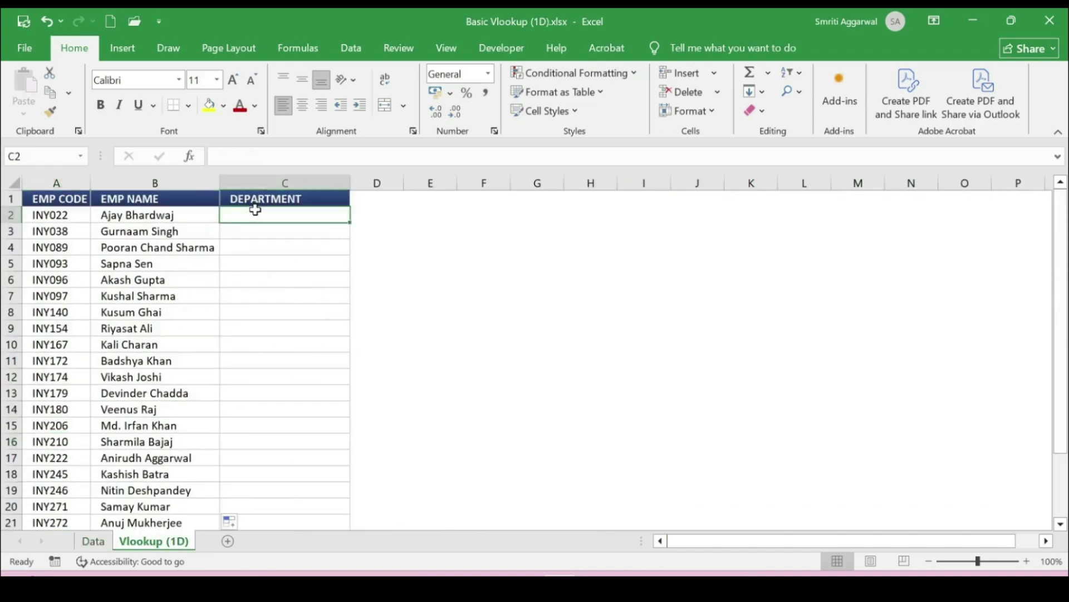
{"action": "left_click", "coordinate": [180, 215]}
{"action": "key", "text": "ctrl+c"}
{"action": "key", "text": "Right"}
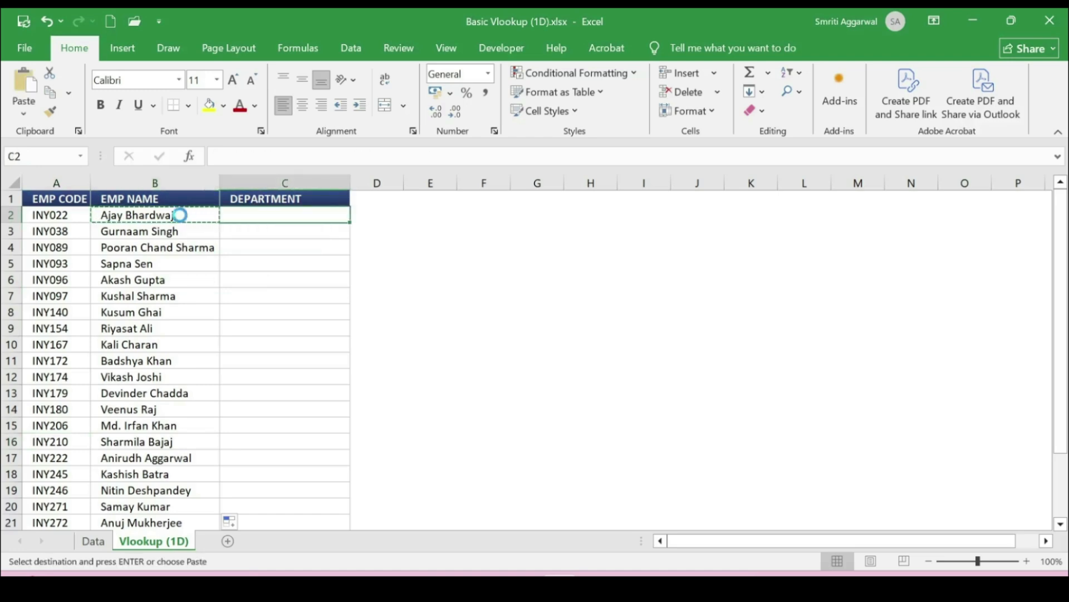
{"action": "key", "text": "ctrl+v"}
{"action": "double_click", "coordinate": [244, 215]}
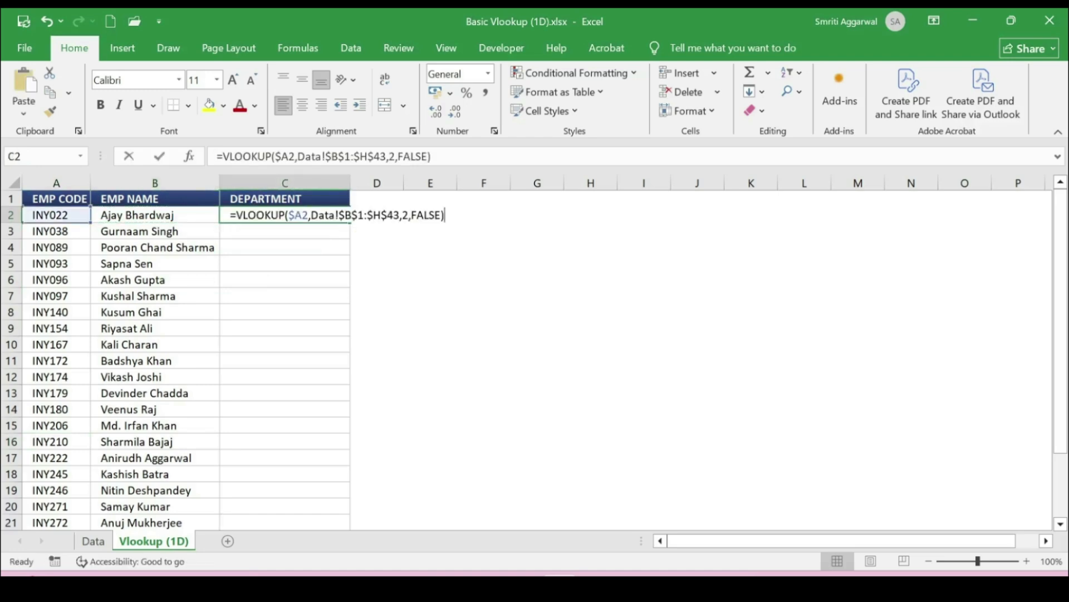
{"action": "left_click", "coordinate": [408, 215]}
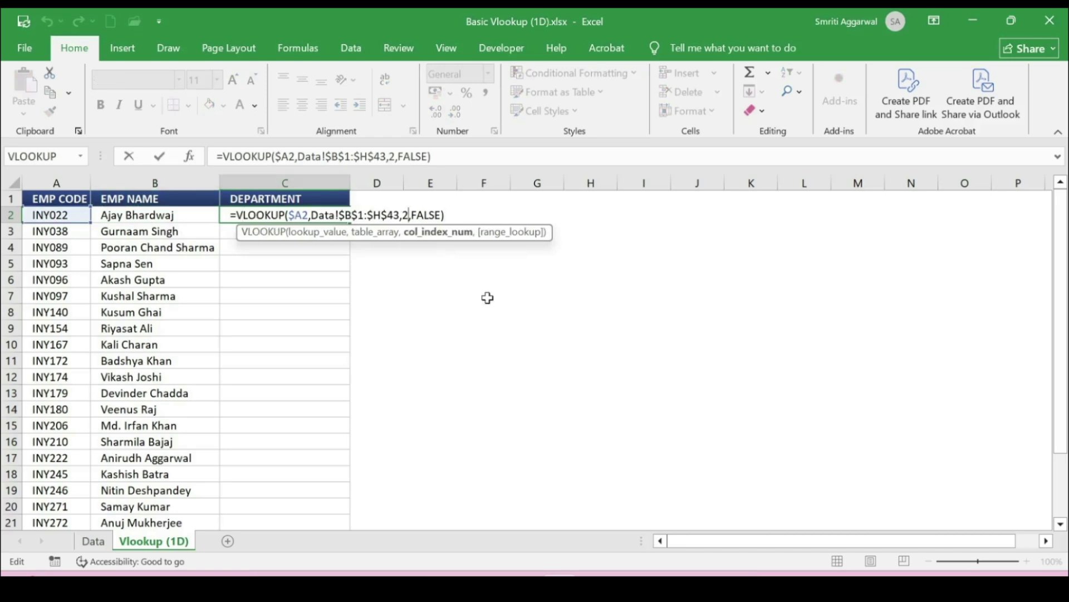
{"action": "key", "text": "Return"}
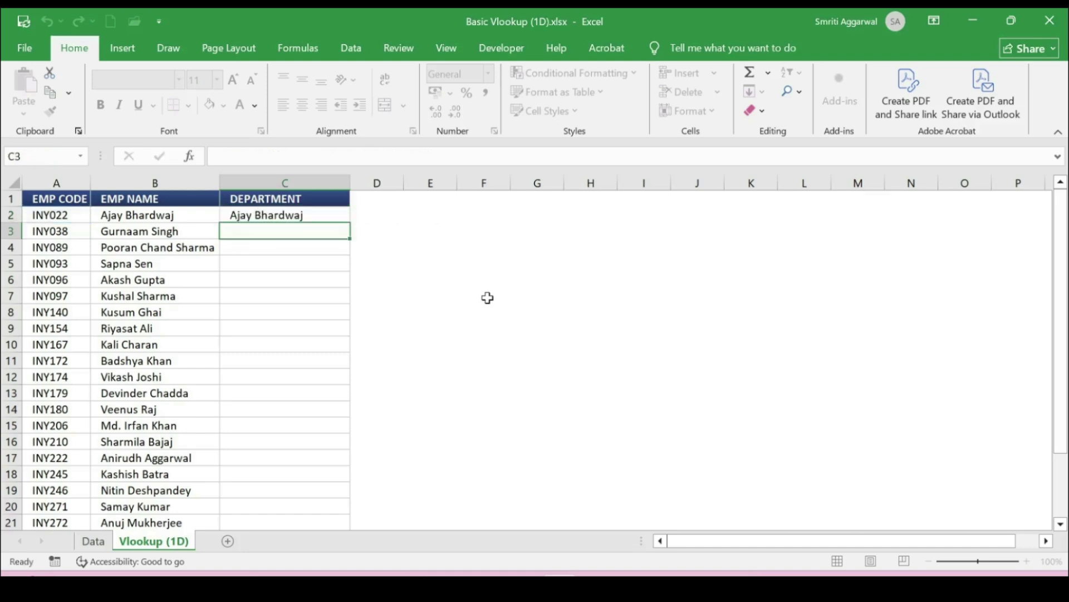
Step: Check the DEPARTMENT column's position on the Data sheet and set the column index in C2's VLOOKUP to 5
{"action": "left_click", "coordinate": [95, 540]}
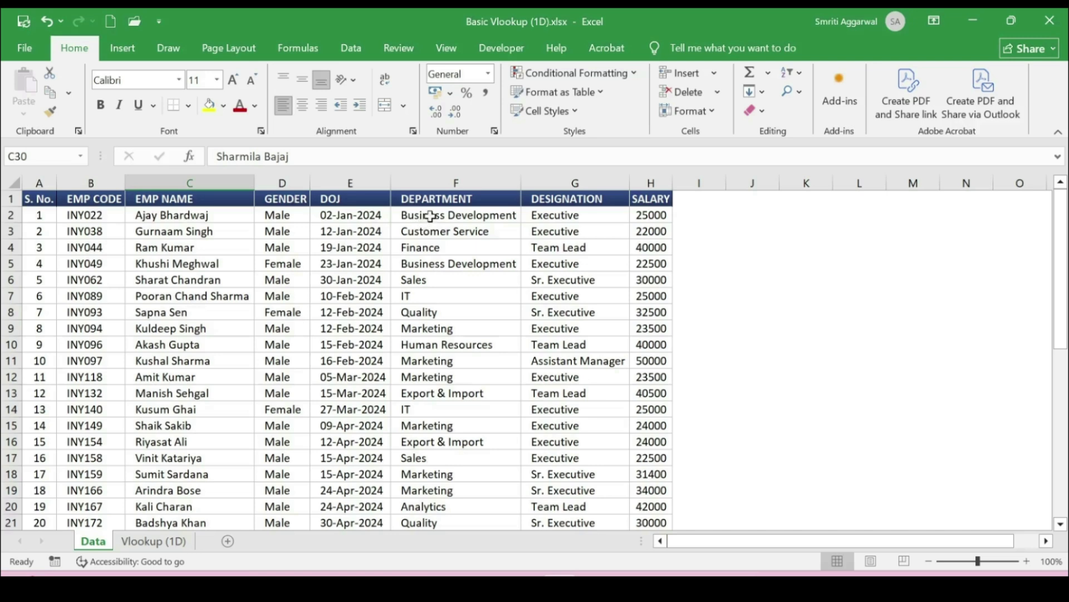
{"action": "left_click", "coordinate": [153, 540]}
{"action": "left_click", "coordinate": [321, 214]}
{"action": "double_click", "coordinate": [410, 215]}
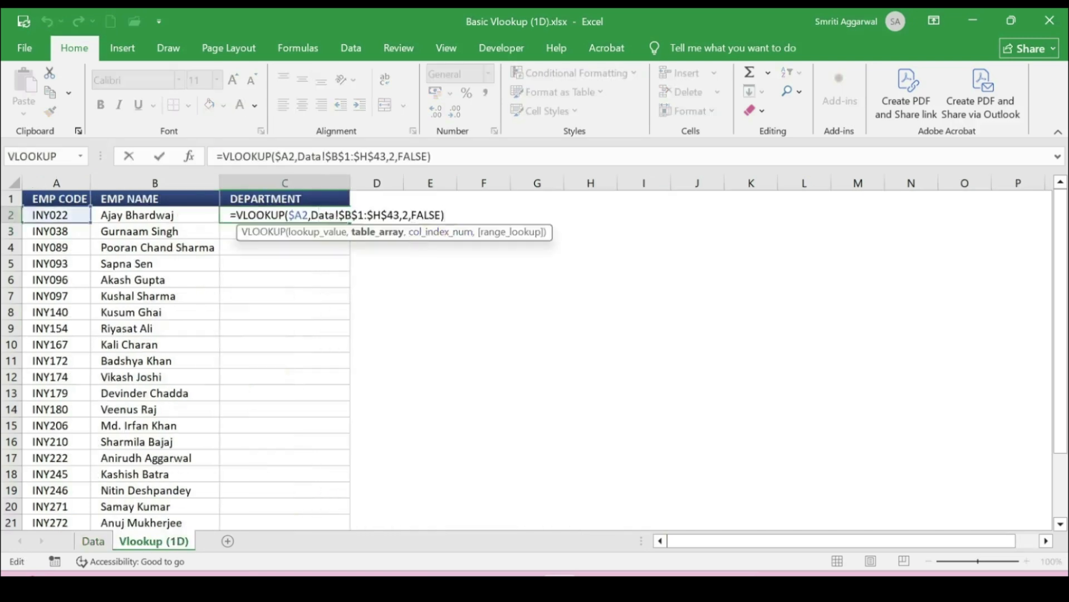
{"action": "key", "text": "BackSpace"}
{"action": "type", "text": "5"}
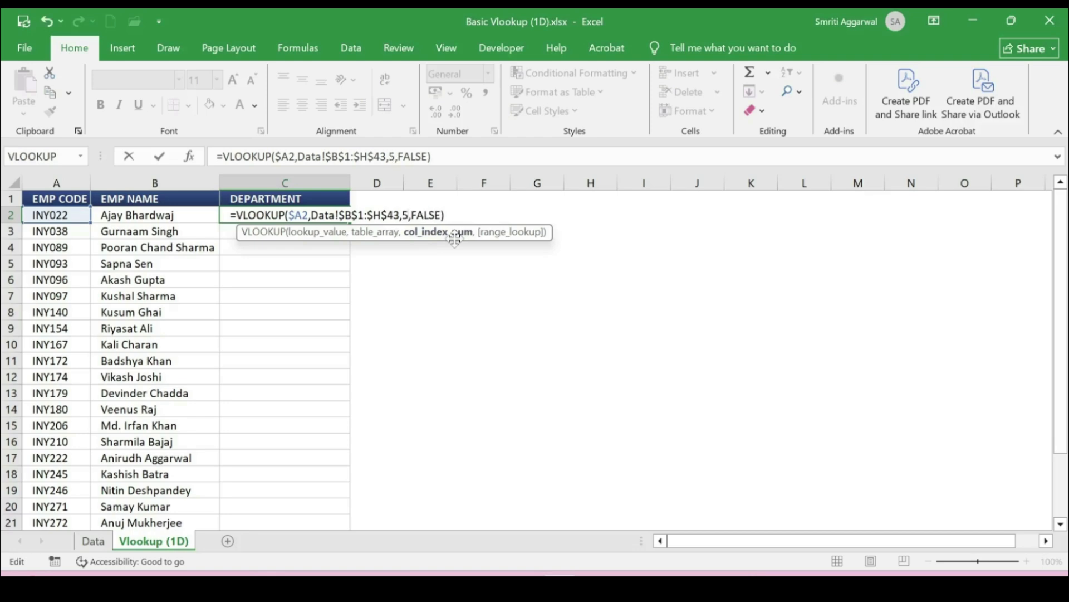
{"action": "key", "text": "Return"}
Step: Fill the DEPARTMENT formula from C2 down through all the employee code rows
{"action": "left_click", "coordinate": [334, 216]}
{"action": "double_click", "coordinate": [350, 222]}
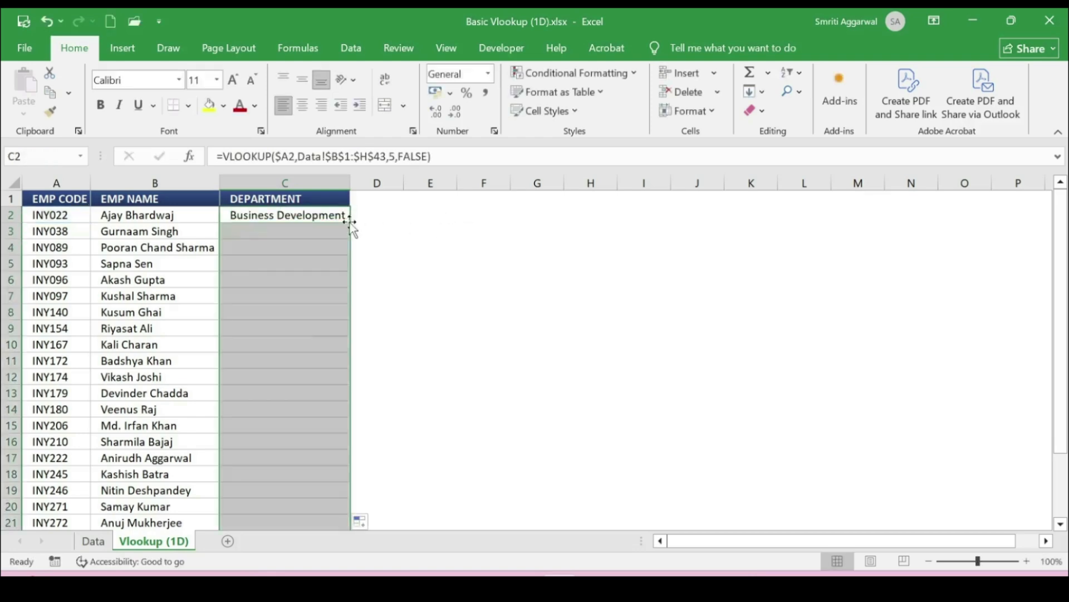
{"action": "scroll", "coordinate": [530, 332], "scroll_direction": "down", "scroll_amount": 3}
{"action": "left_click", "coordinate": [531, 330]}
{"action": "scroll", "coordinate": [531, 332], "scroll_direction": "up", "scroll_amount": 3}
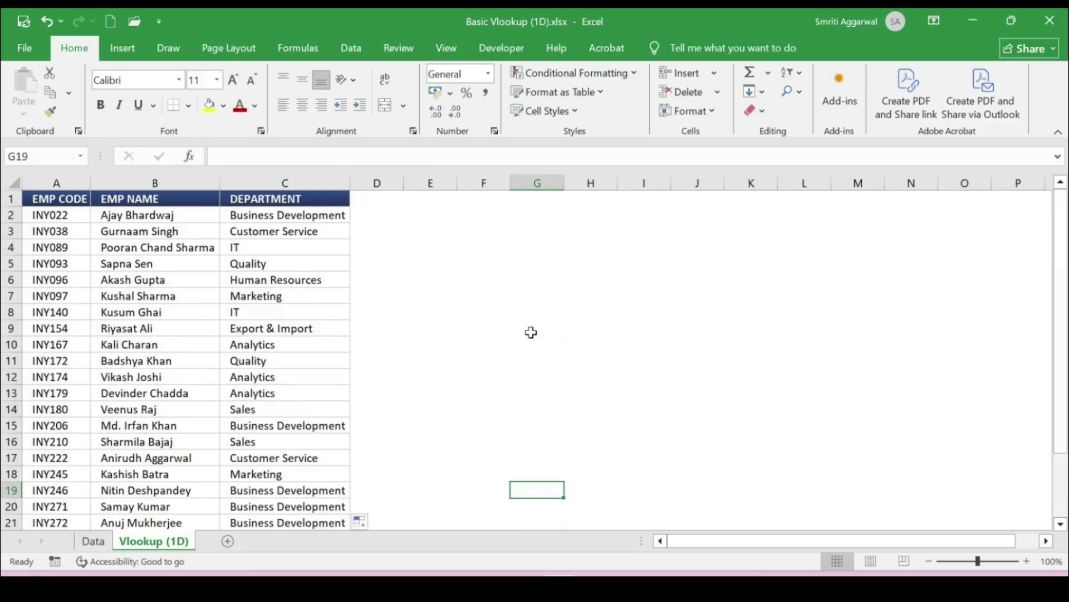
Step: Return to the employee records on the Data sheet
{"action": "left_click", "coordinate": [93, 540]}
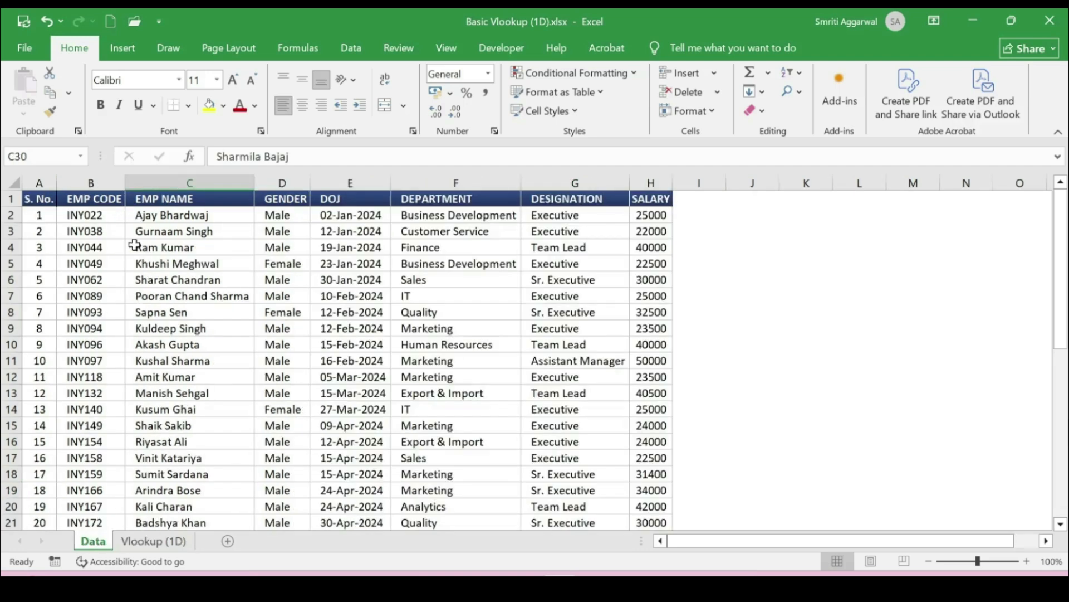